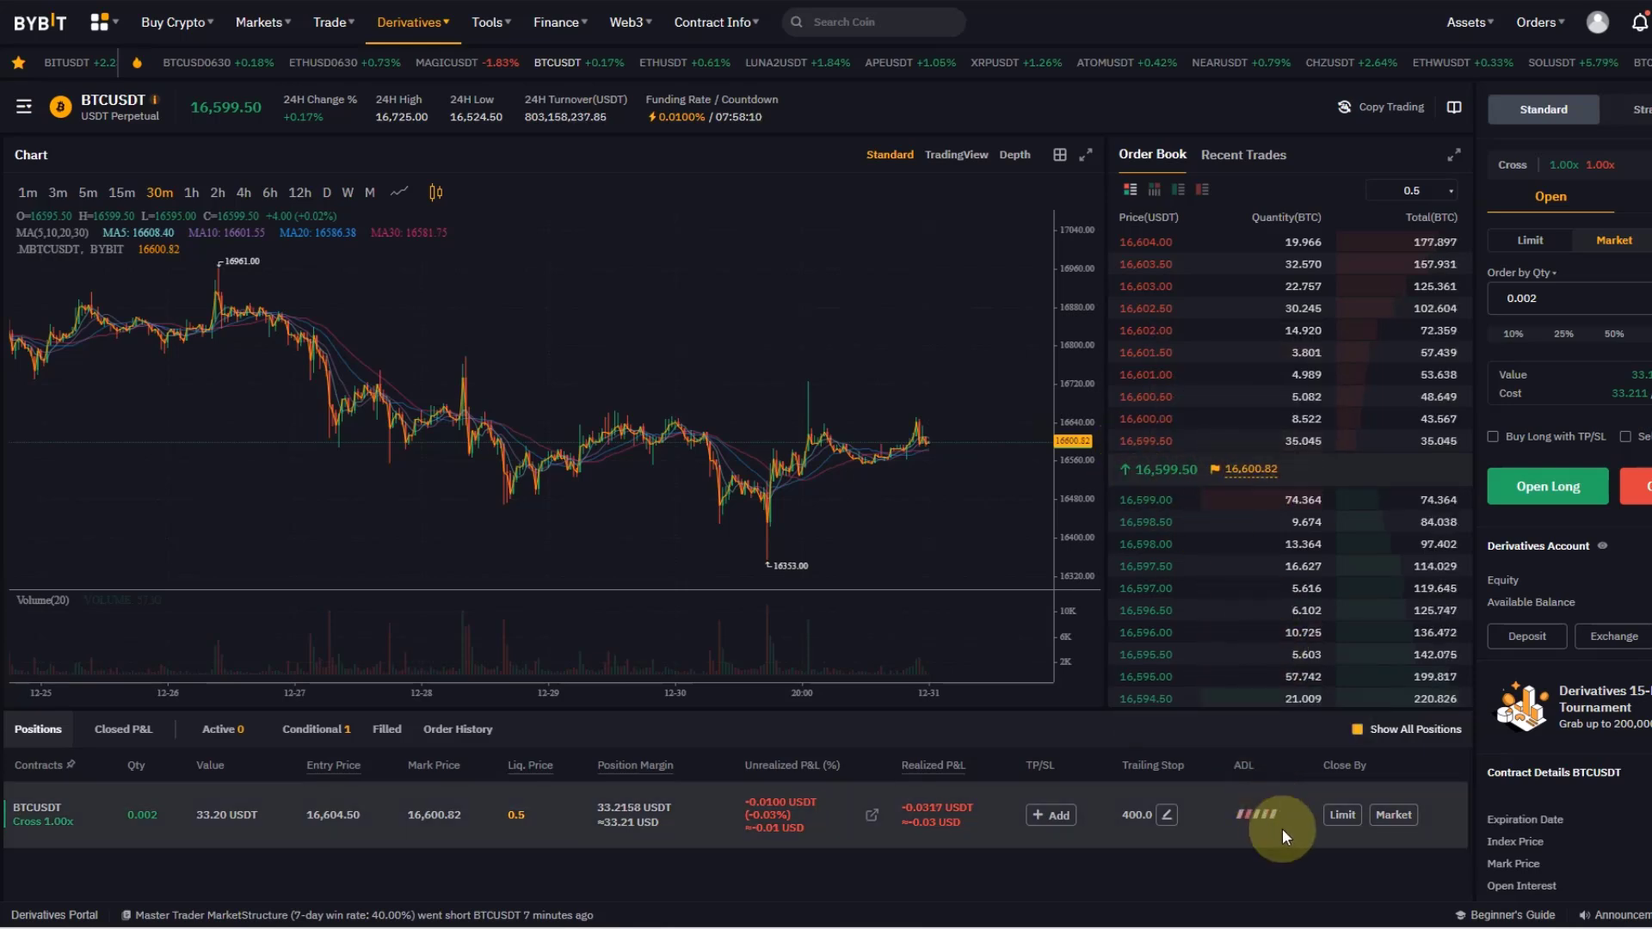
- Submit a limit close of 0.001 BTC (50%) of the BTCUSDT long at 17,000 USDT
left_click(1340, 817)
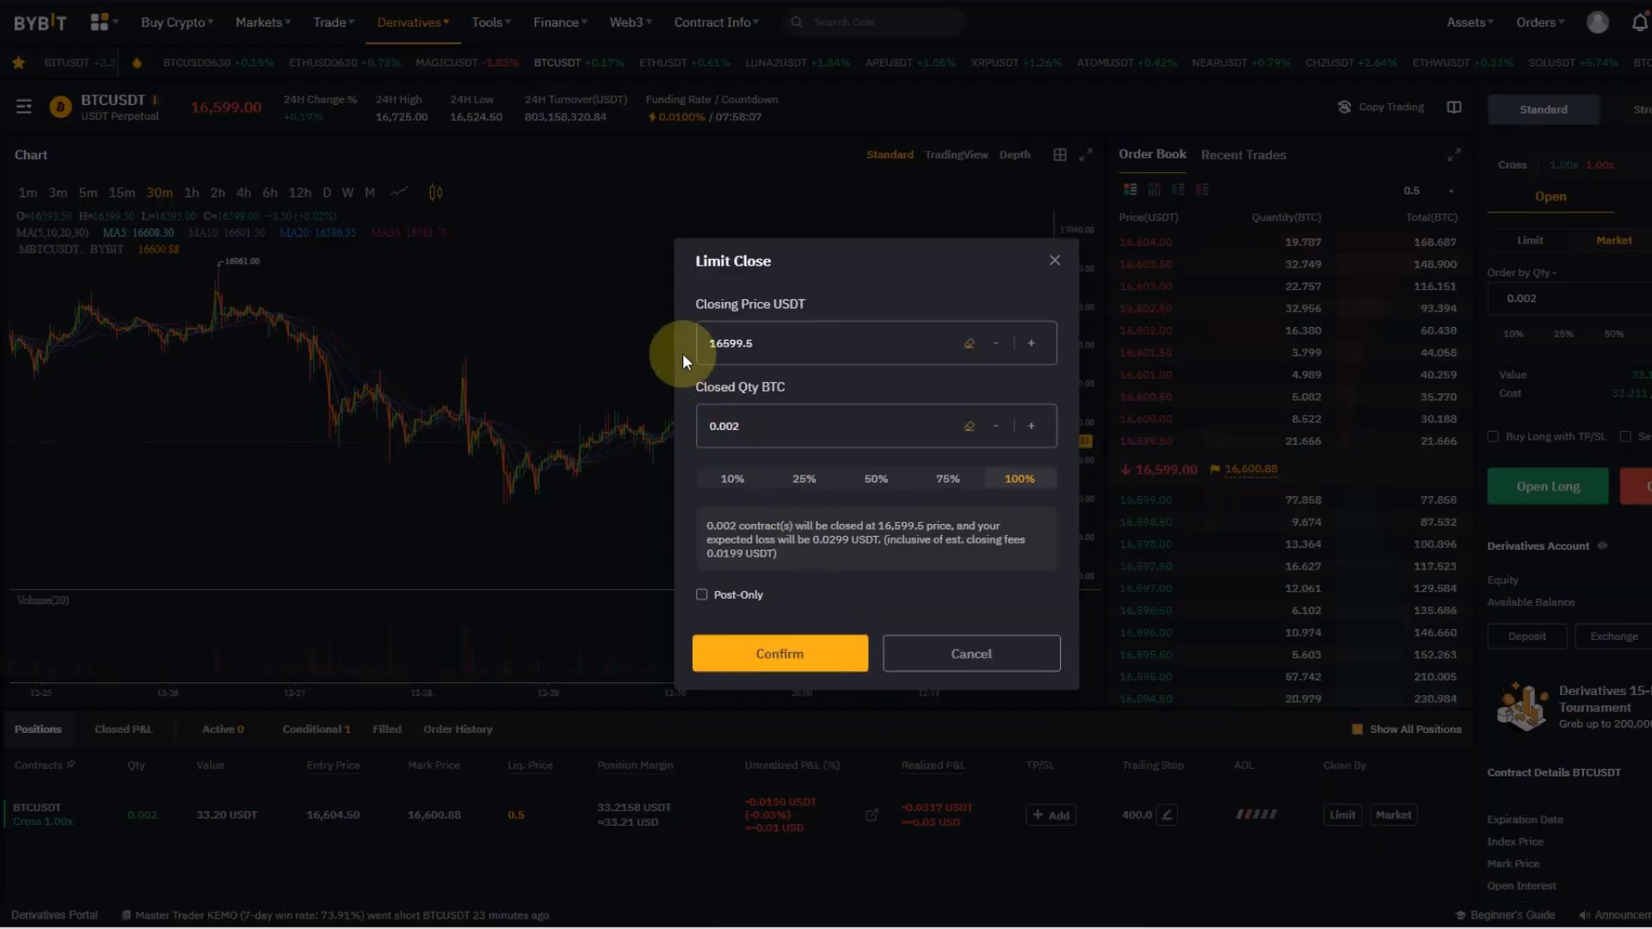
left_click_drag(794, 343, 680, 345)
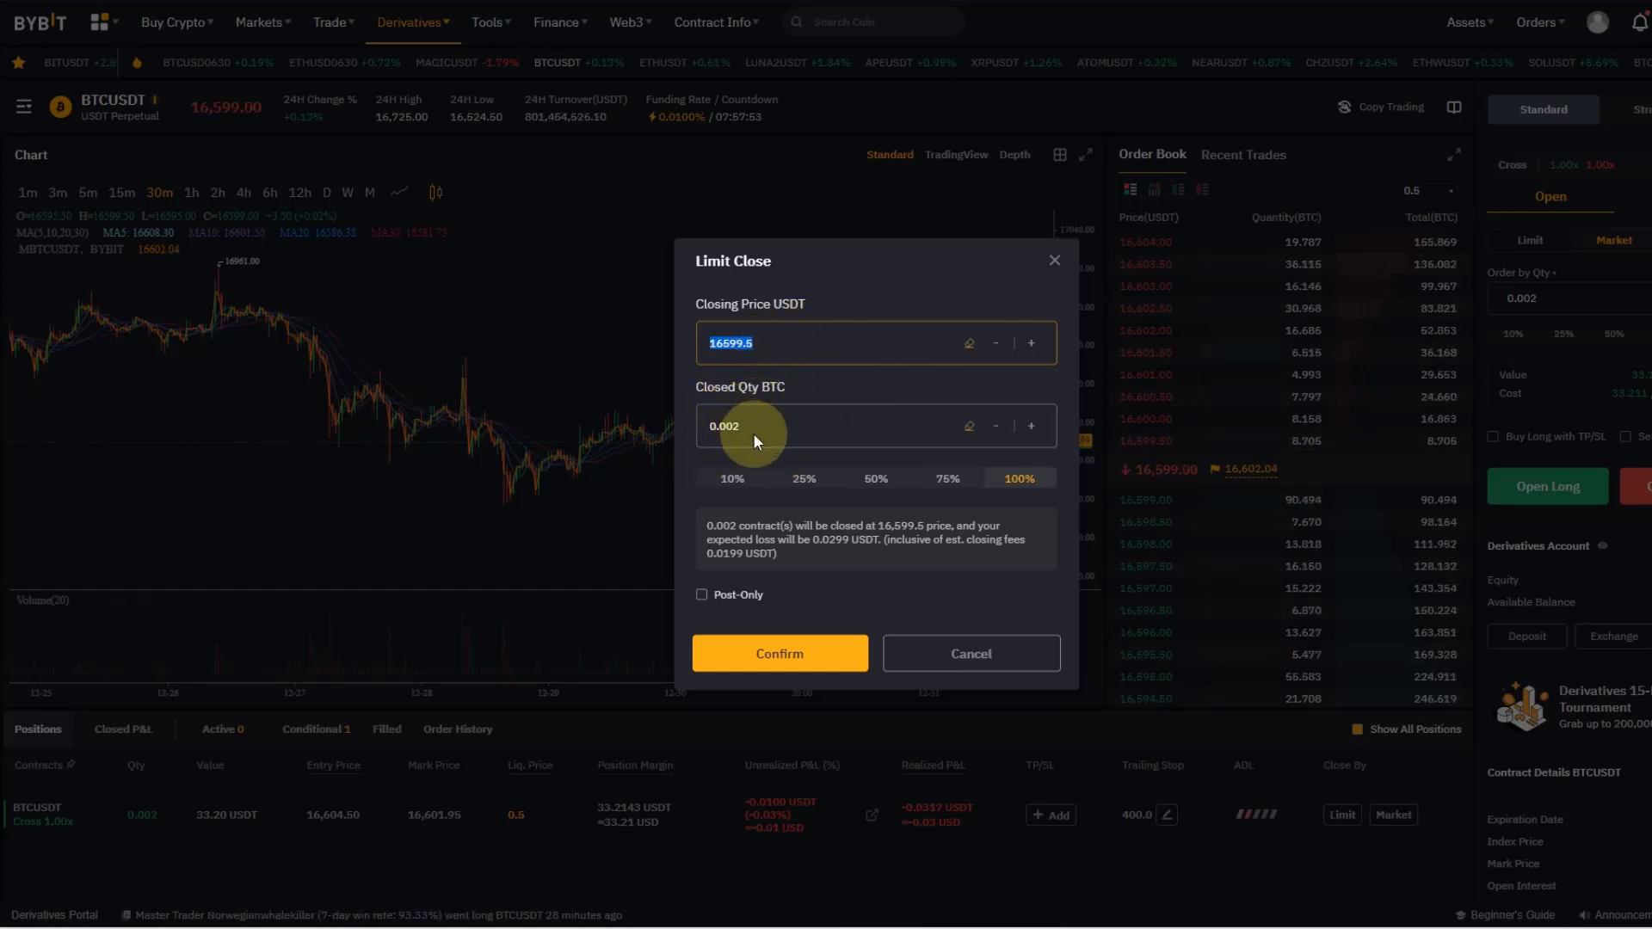
left_click_drag(742, 431, 697, 423)
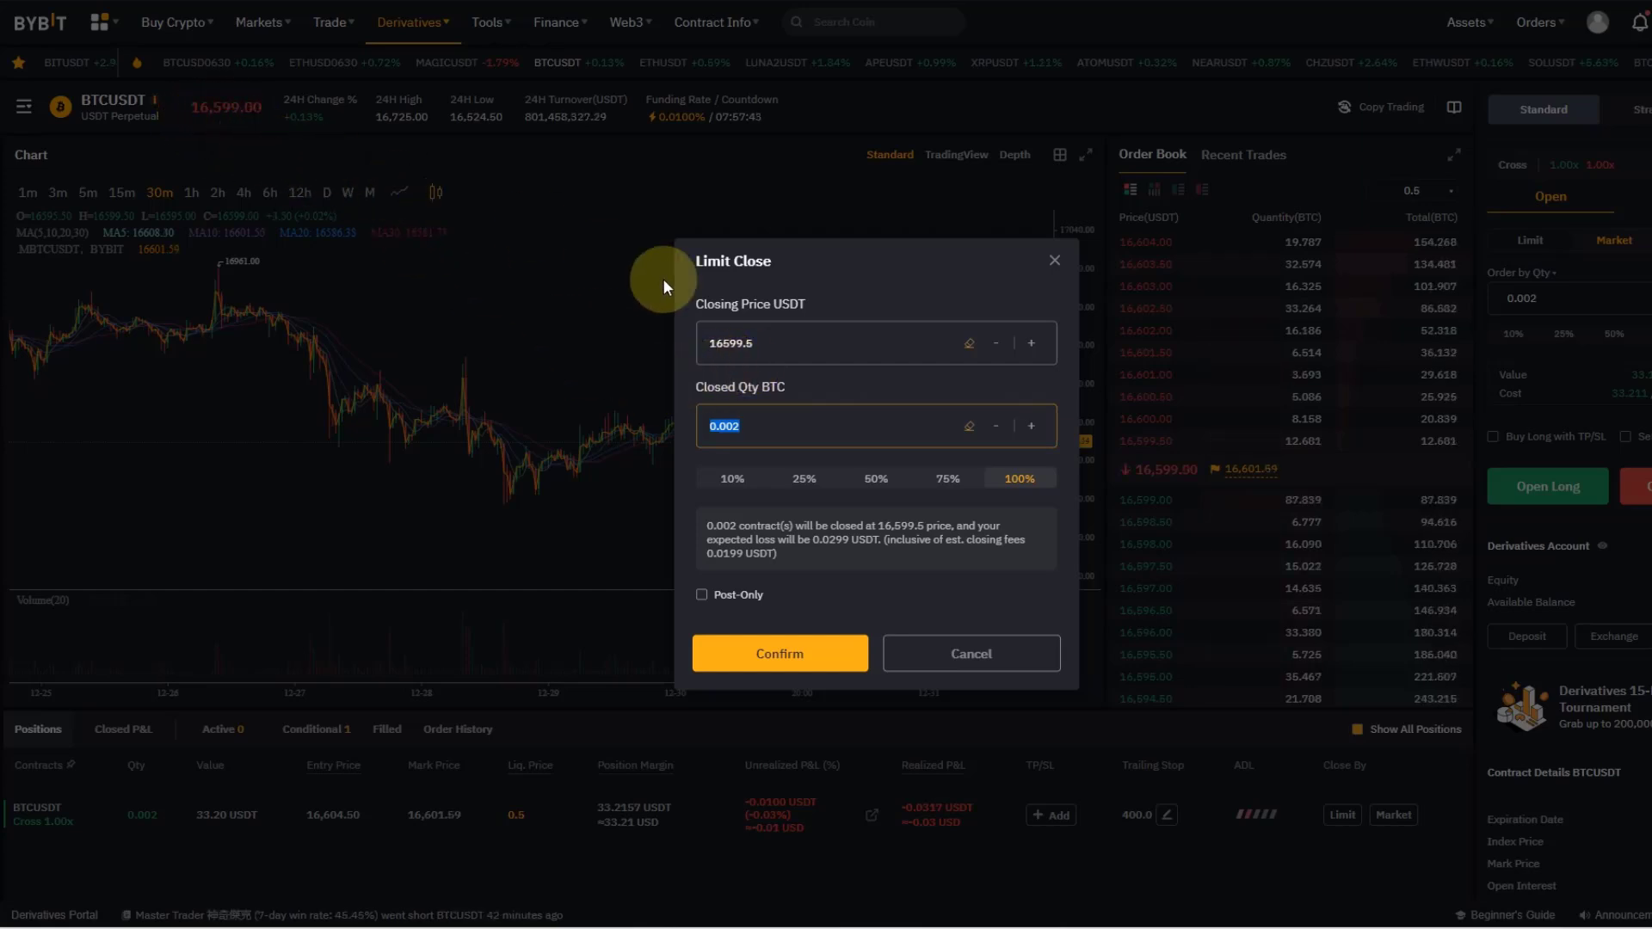
left_click(785, 346)
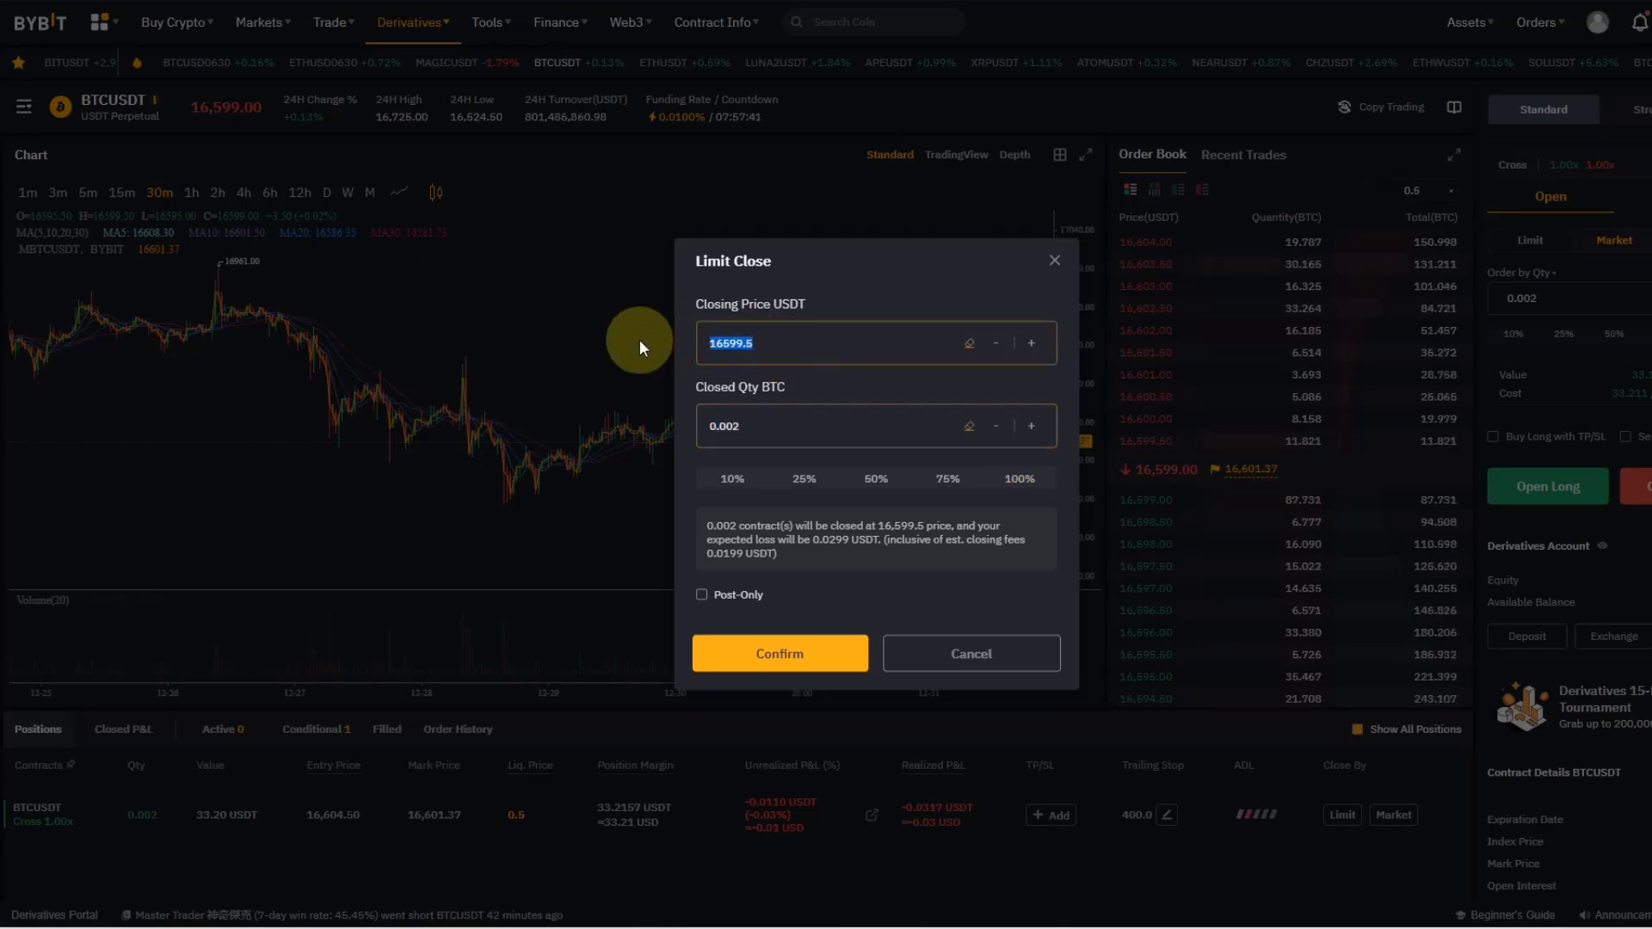
type("17000")
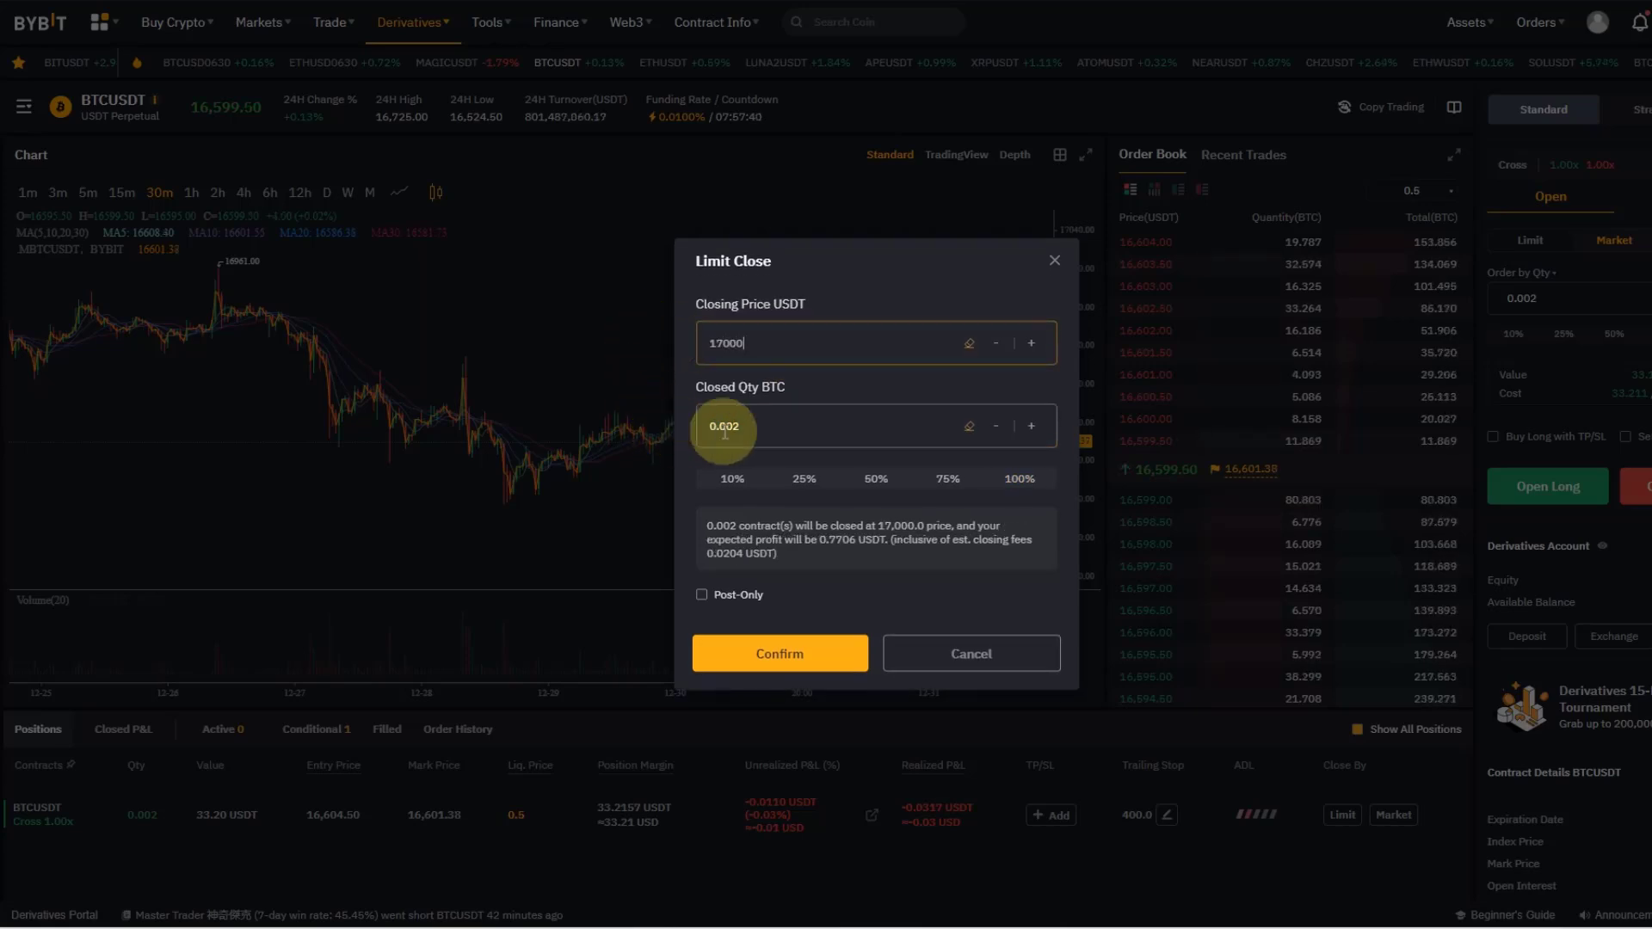
left_click(862, 477)
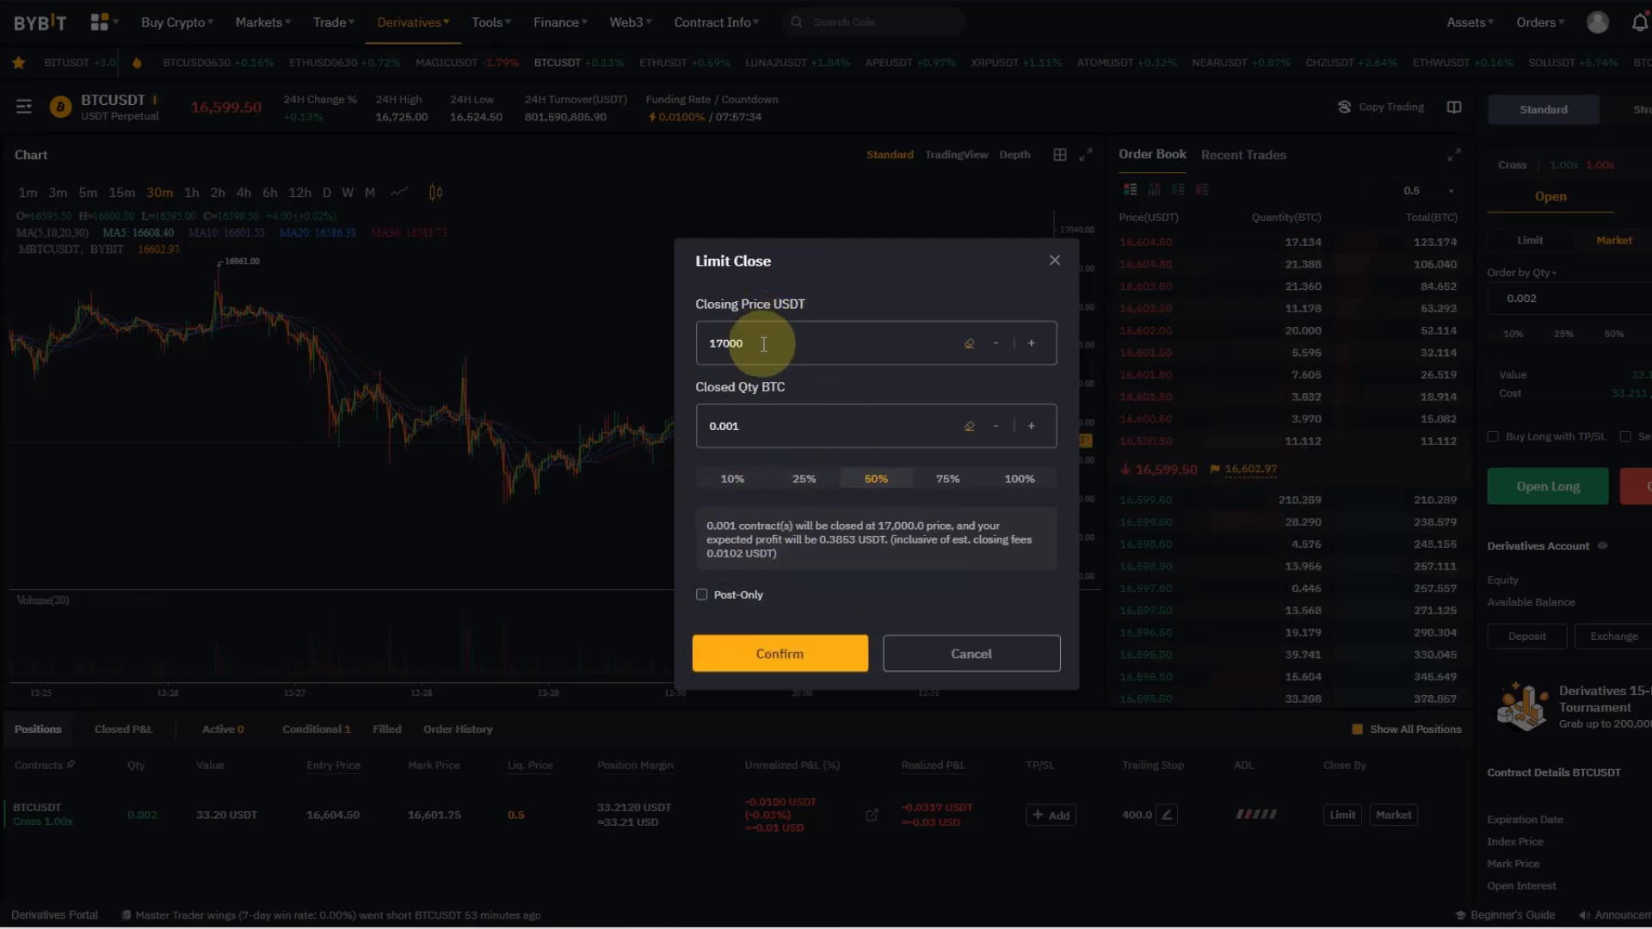
left_click(775, 656)
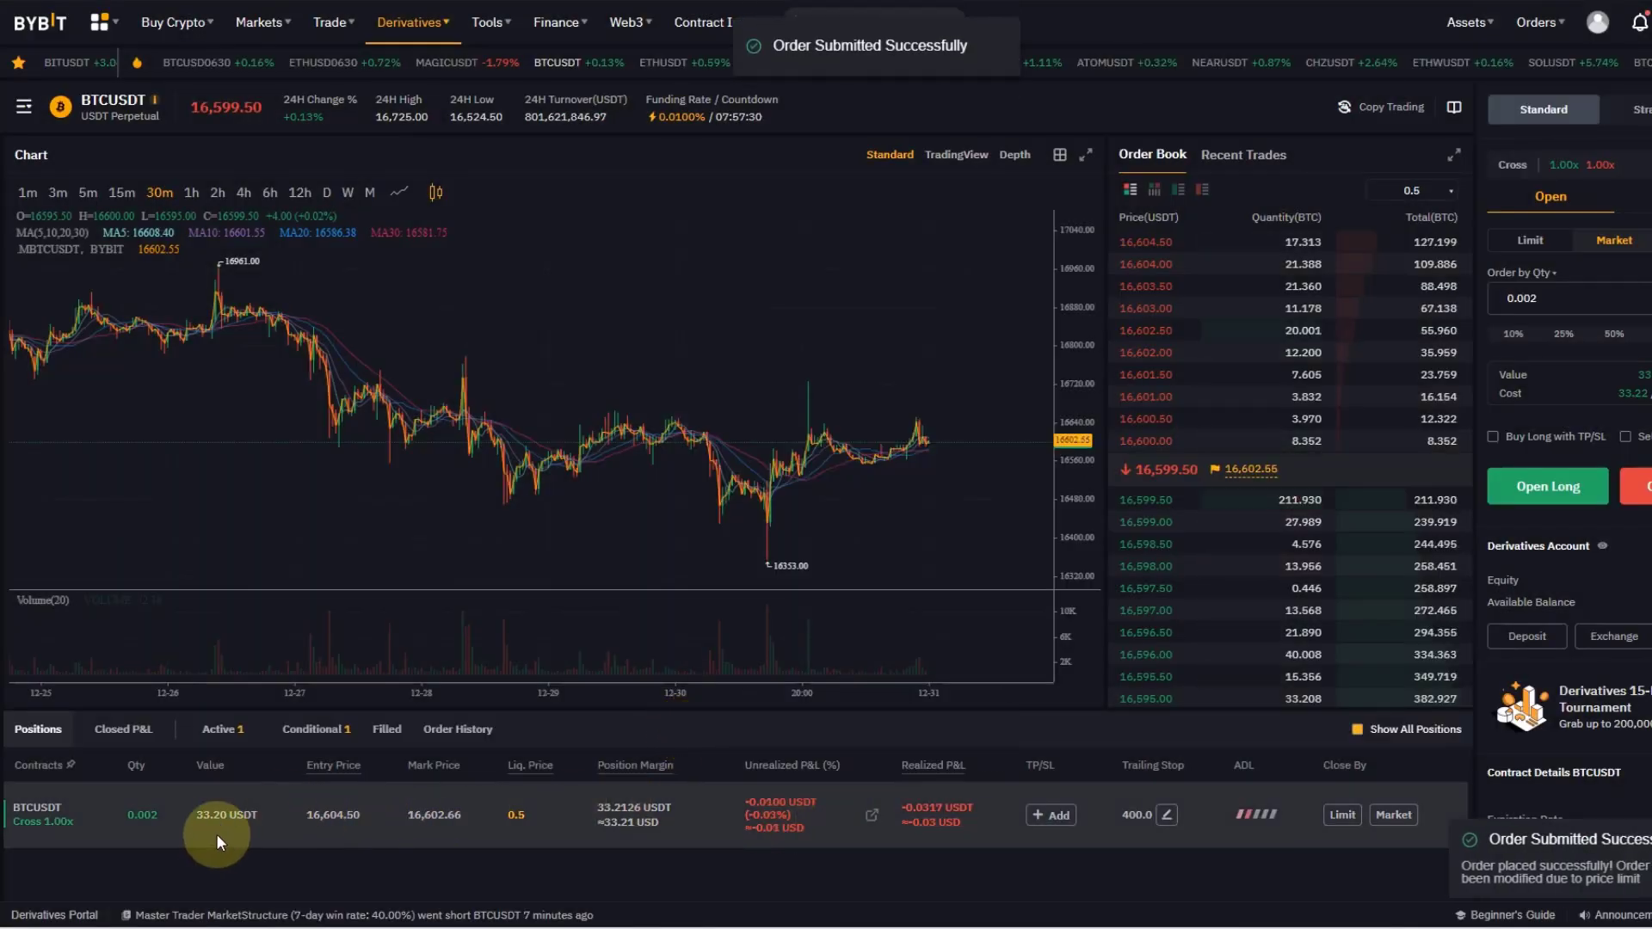
- Cancel the 17,000 USDT Close Long order and go back to the open positions list
left_click(222, 730)
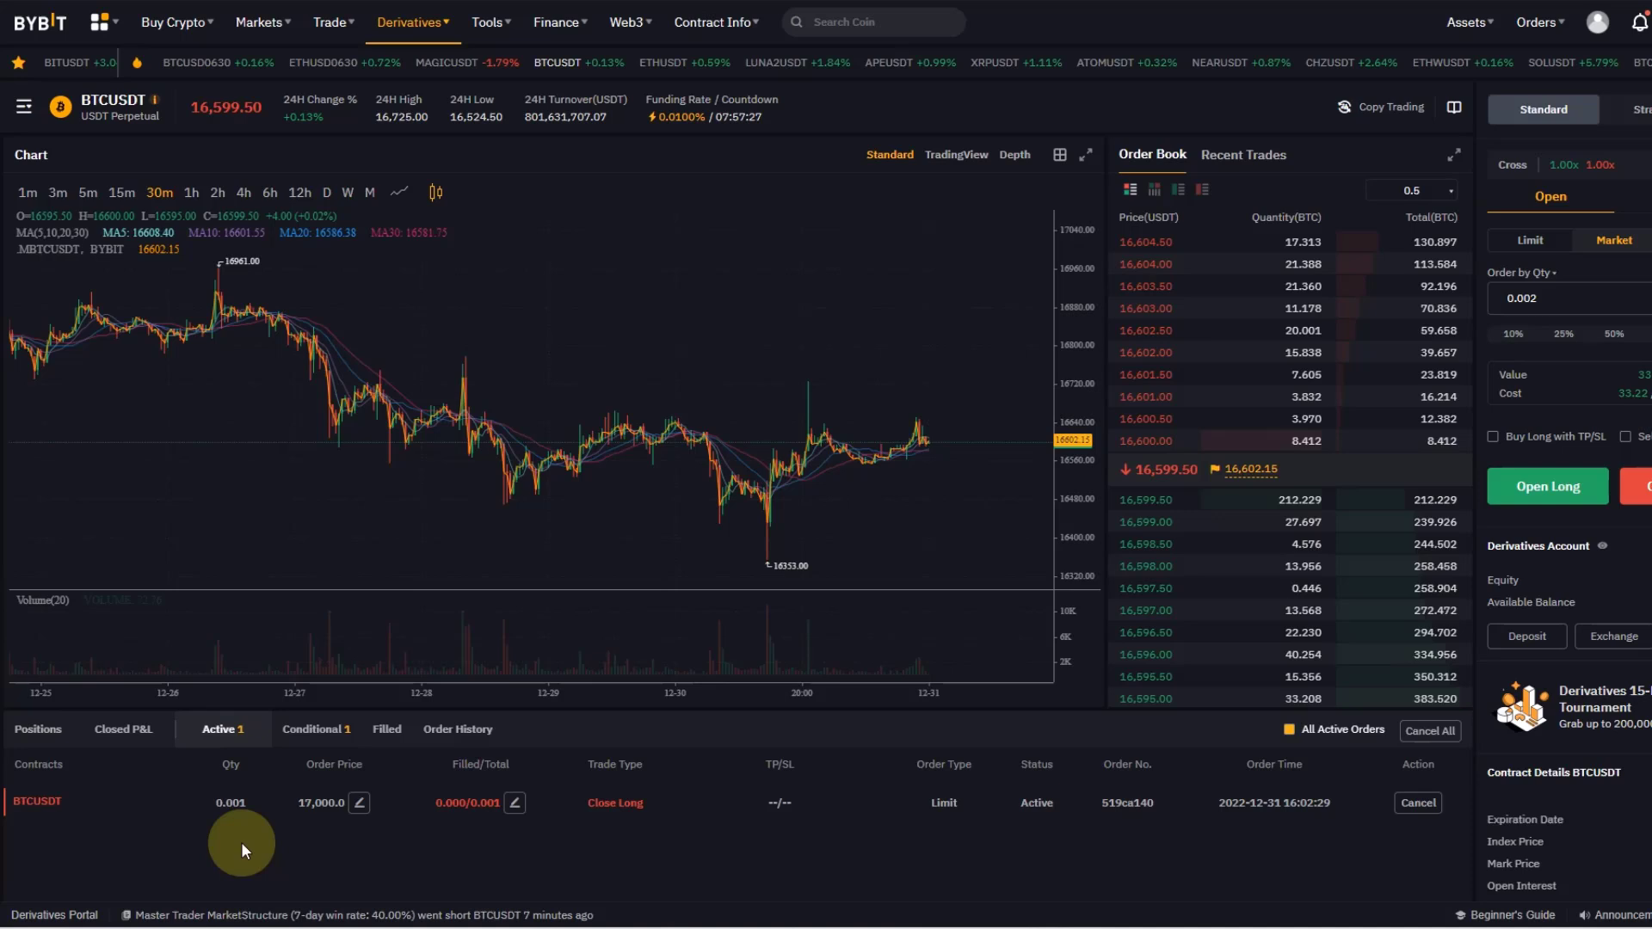
left_click(1418, 803)
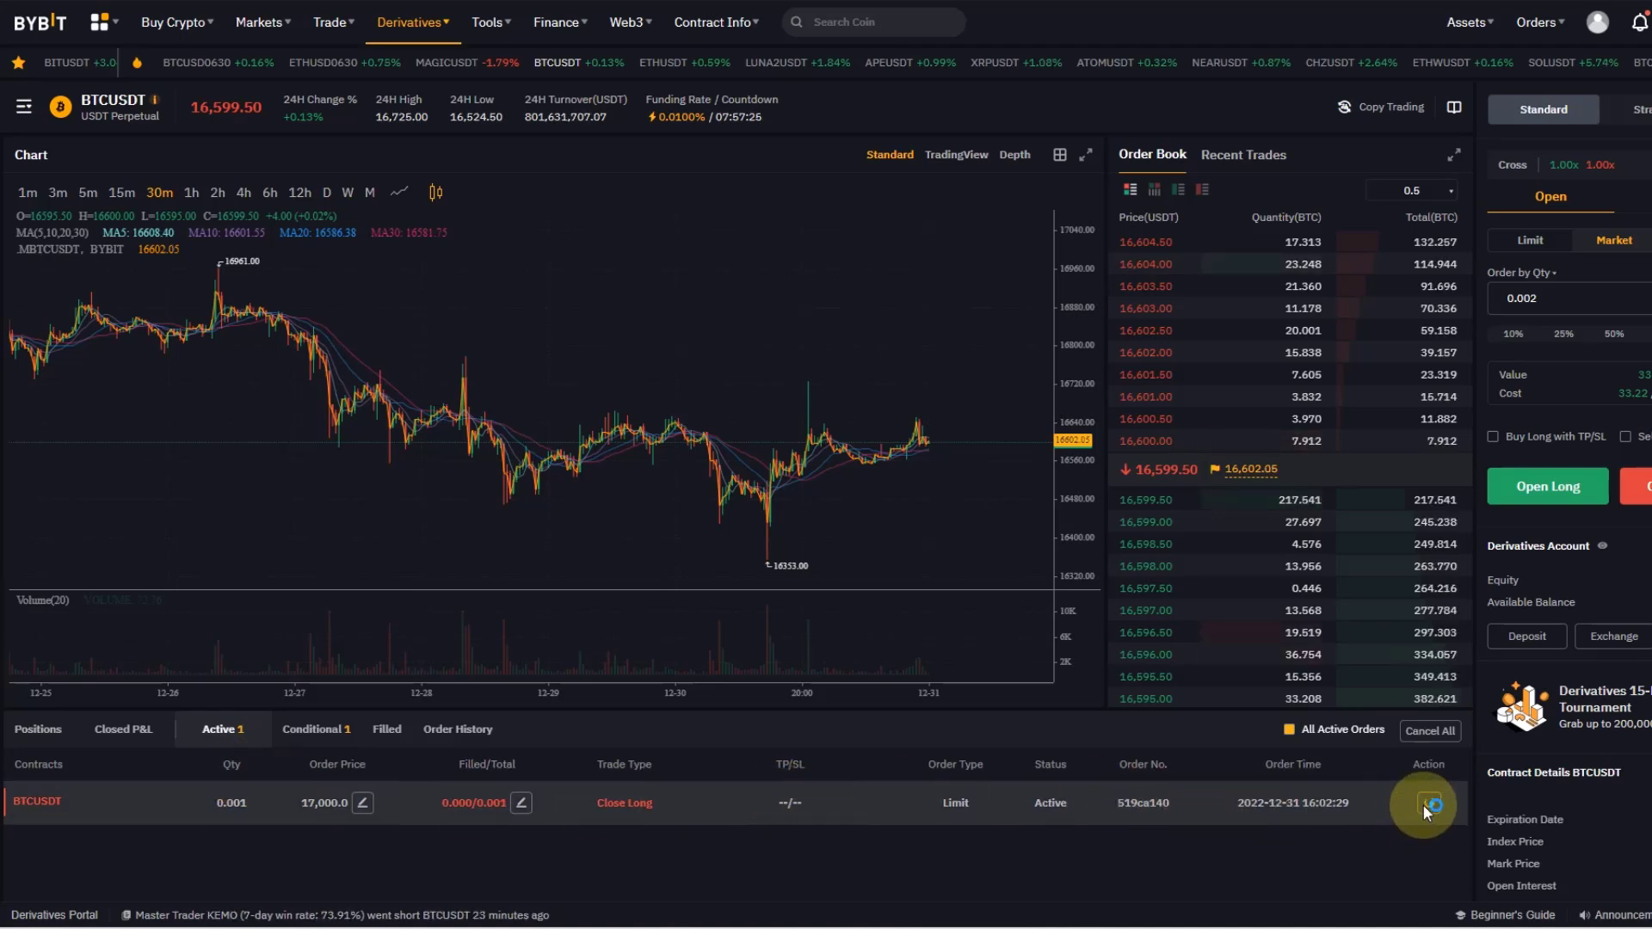
left_click(38, 730)
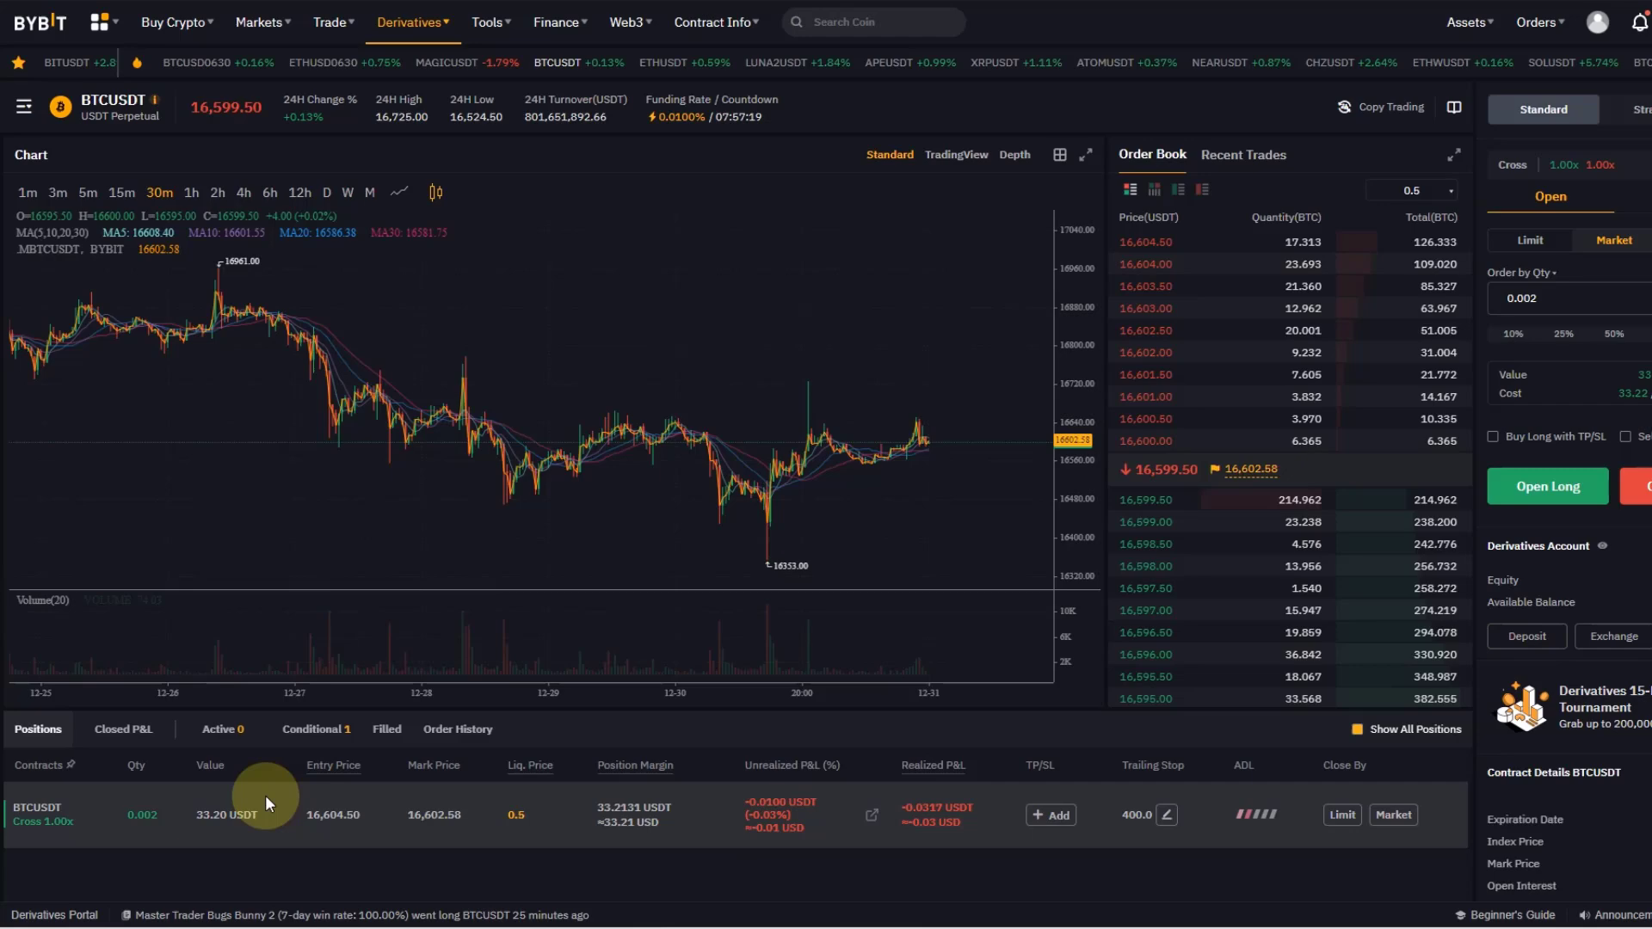
- Market-close 100% (0.002 BTC) of the BTCUSDT long after reviewing the expected loss
left_click(1395, 817)
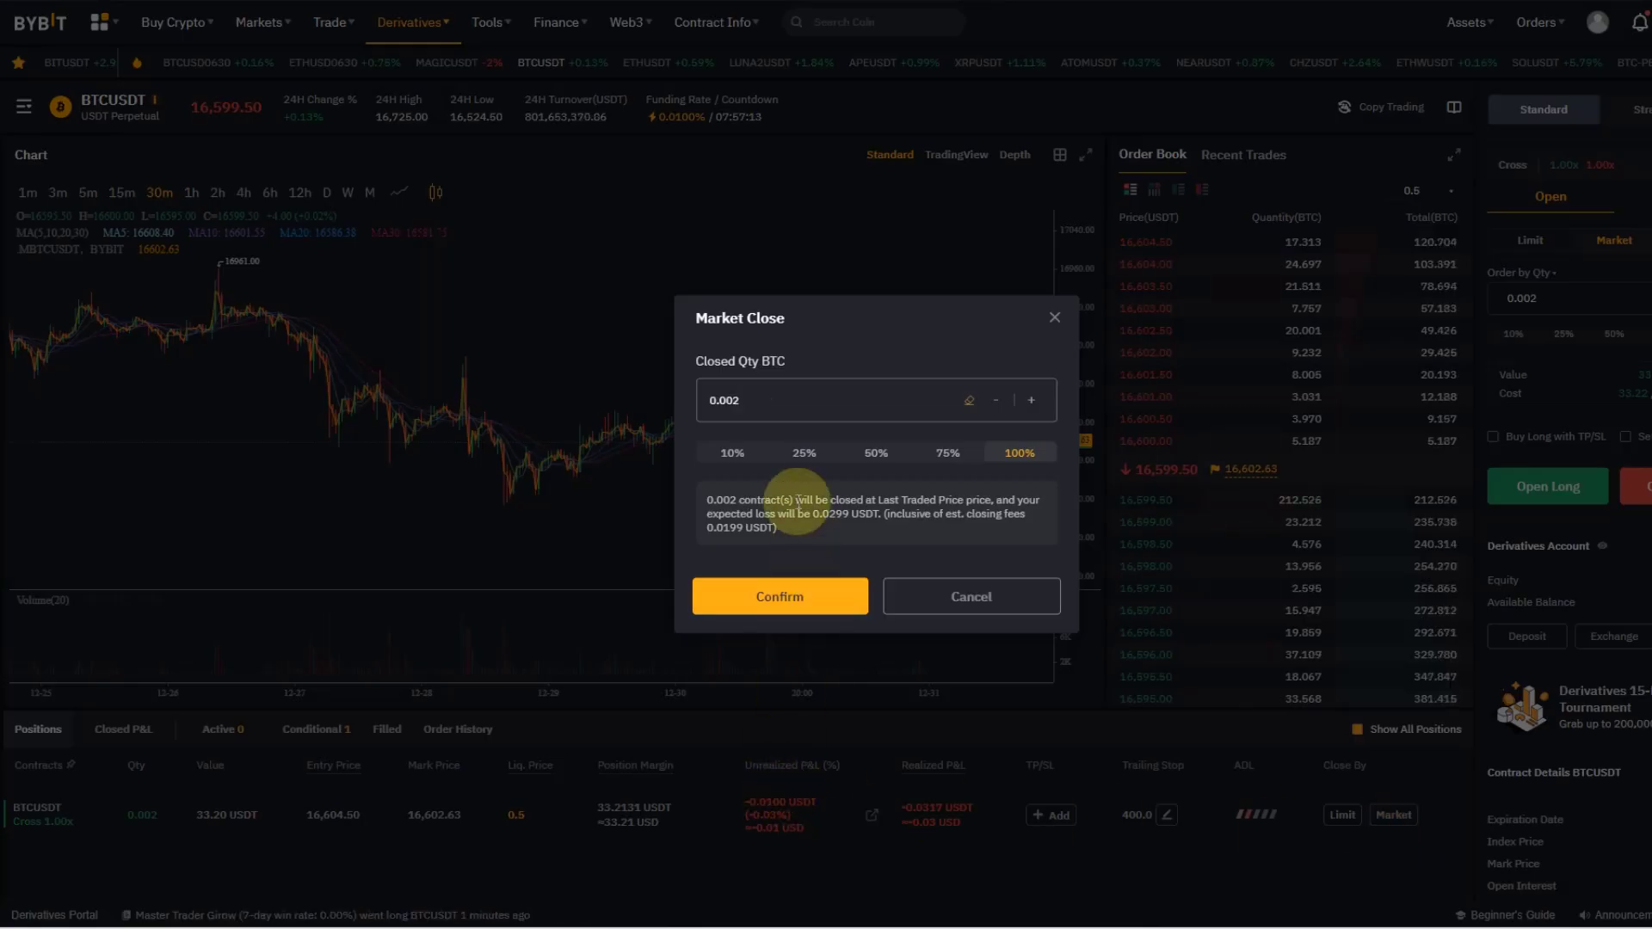
left_click(875, 454)
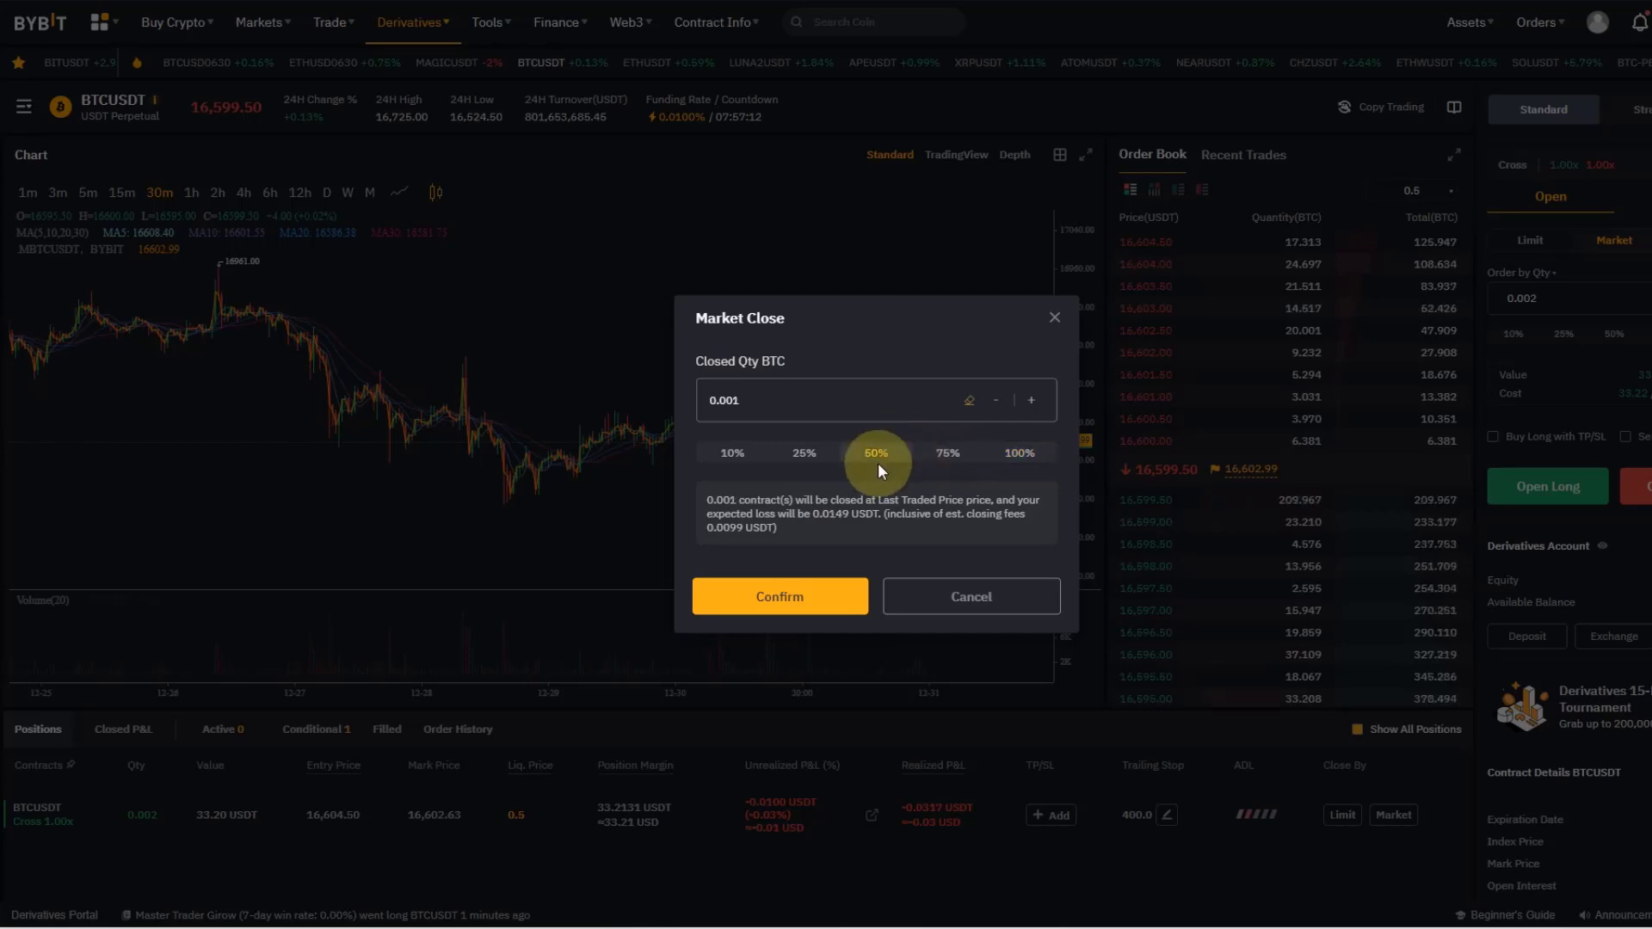
left_click(751, 456)
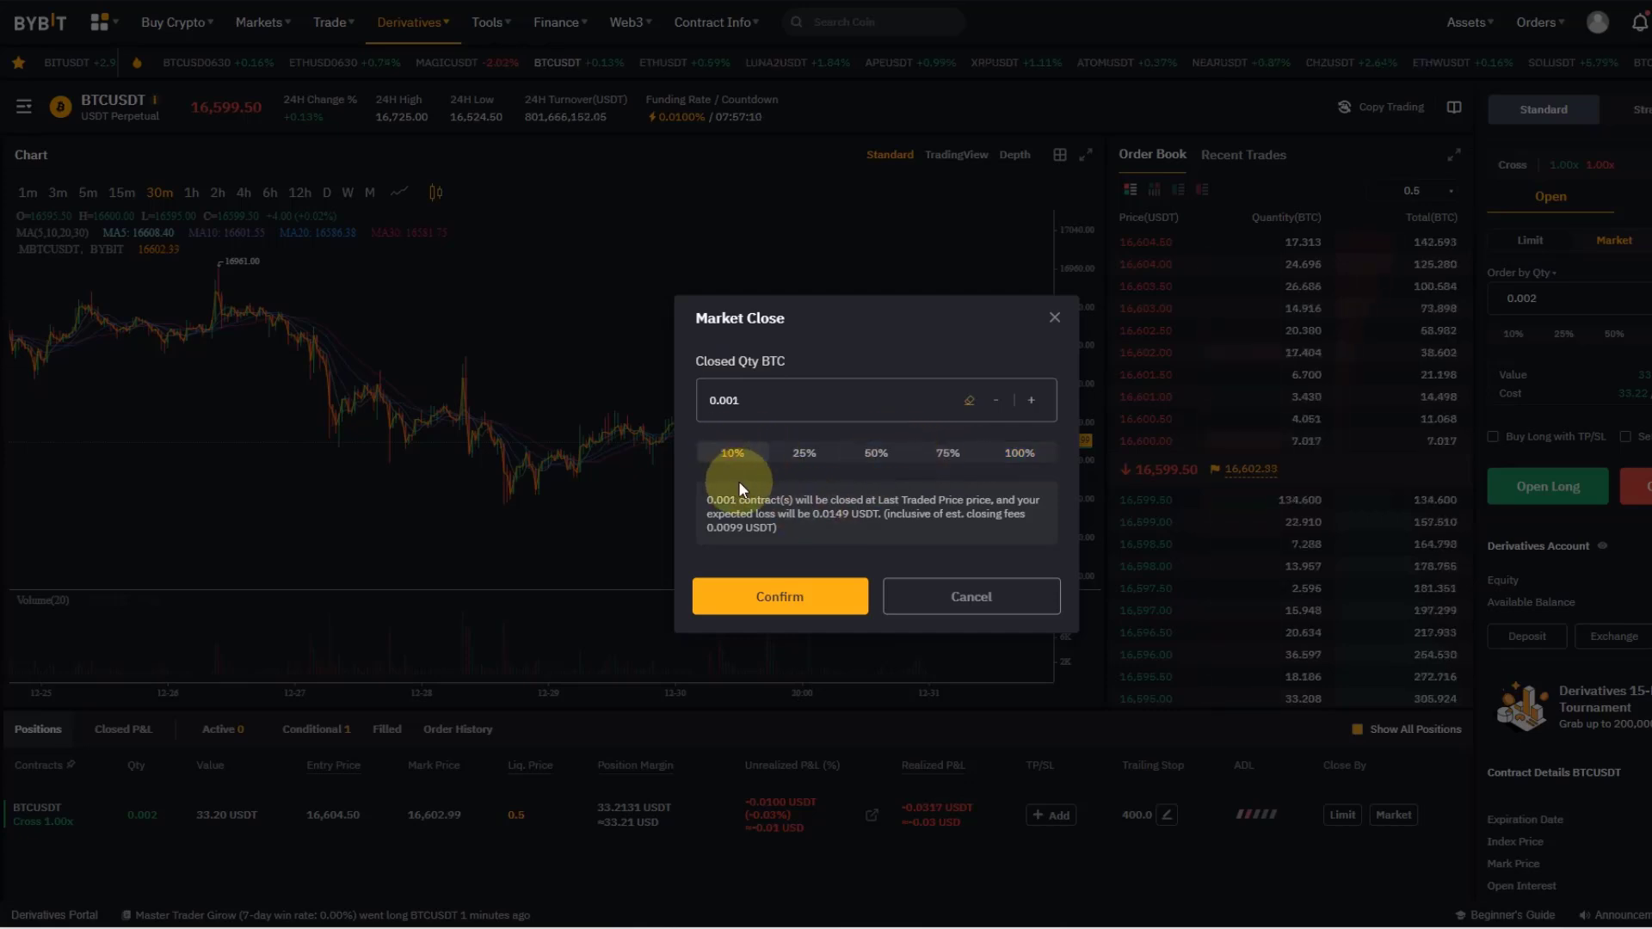
left_click(867, 457)
left_click(1021, 454)
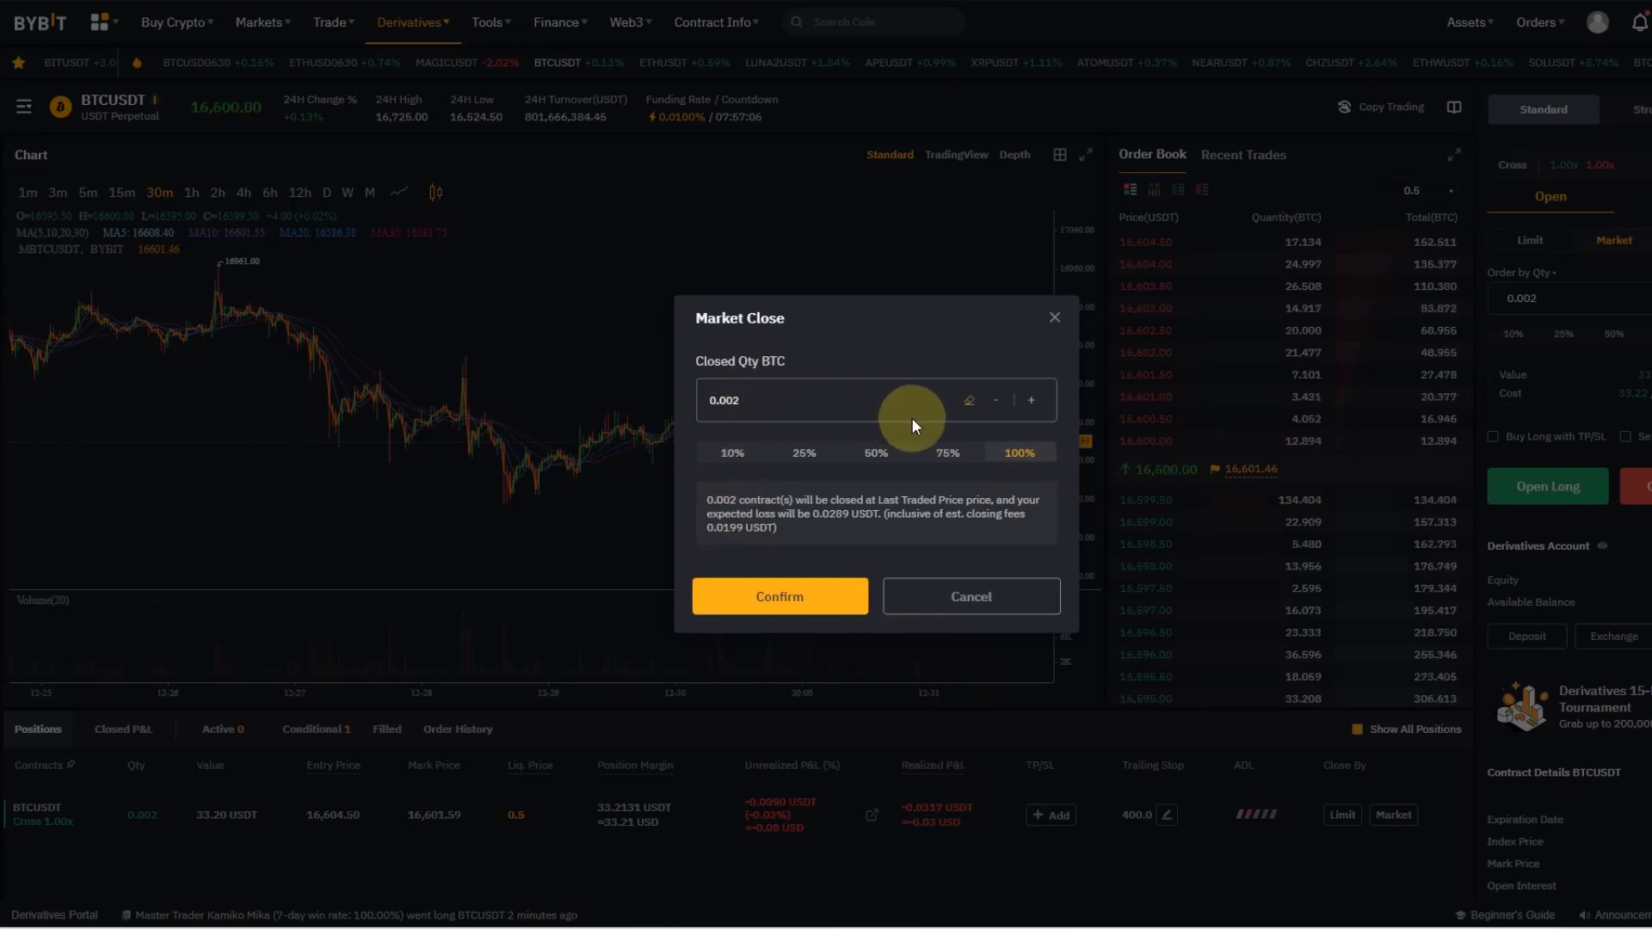
mouse_move(709, 500)
left_mouse_down()
mouse_move(976, 493)
mouse_move(775, 514)
mouse_move(1002, 513)
left_mouse_up()
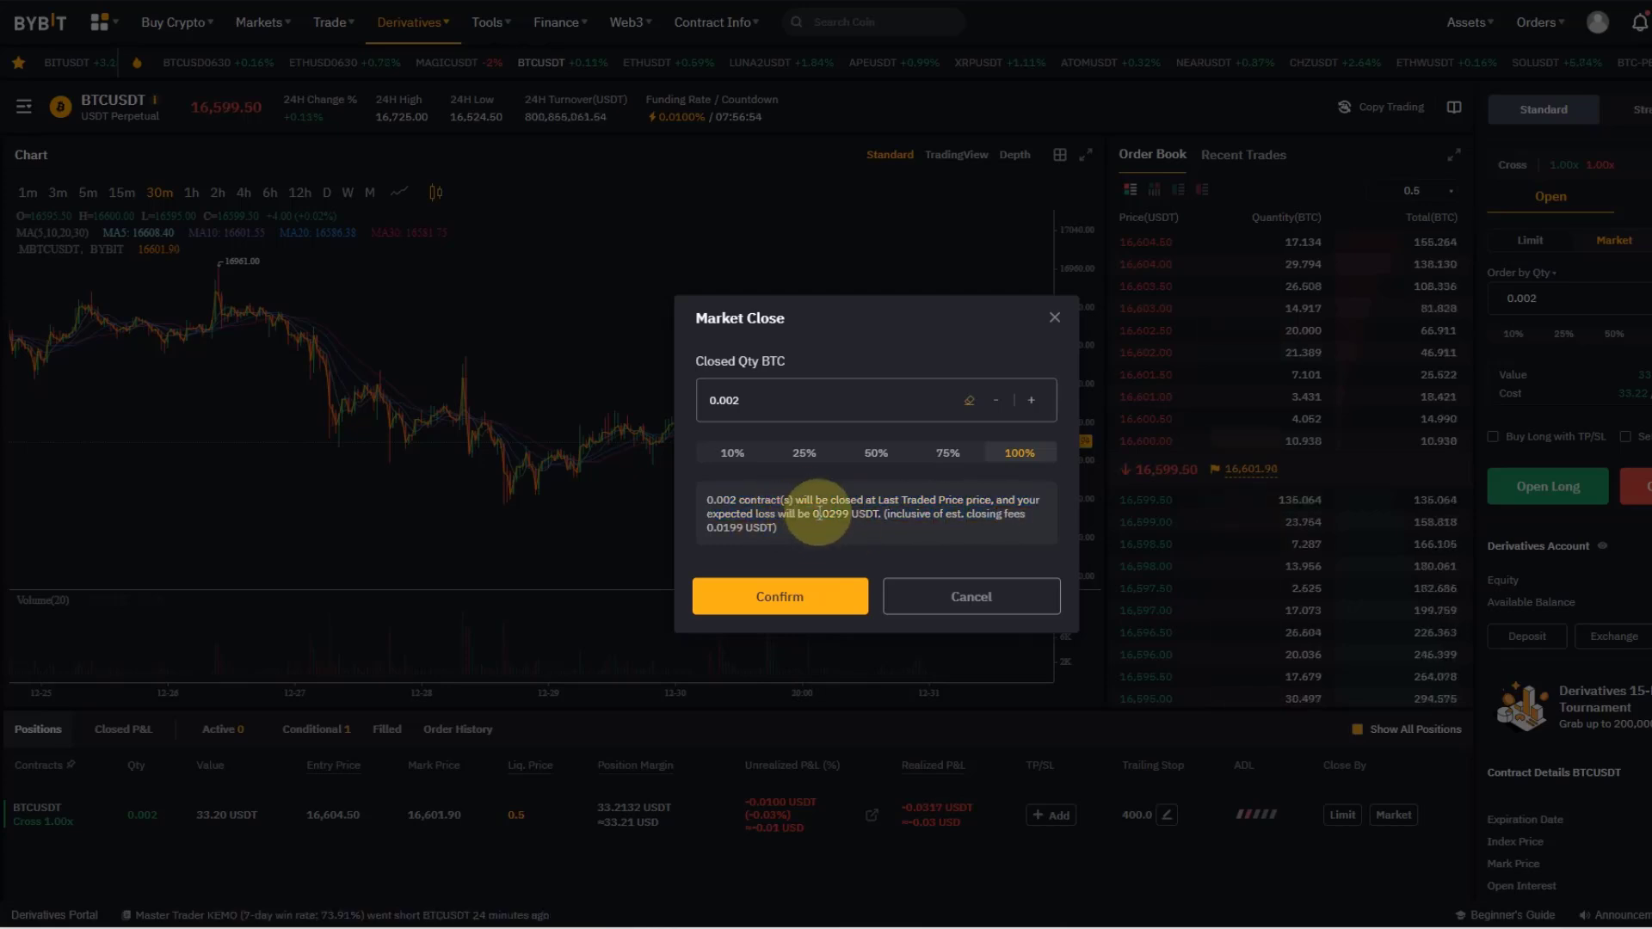
left_click_drag(816, 514, 882, 513)
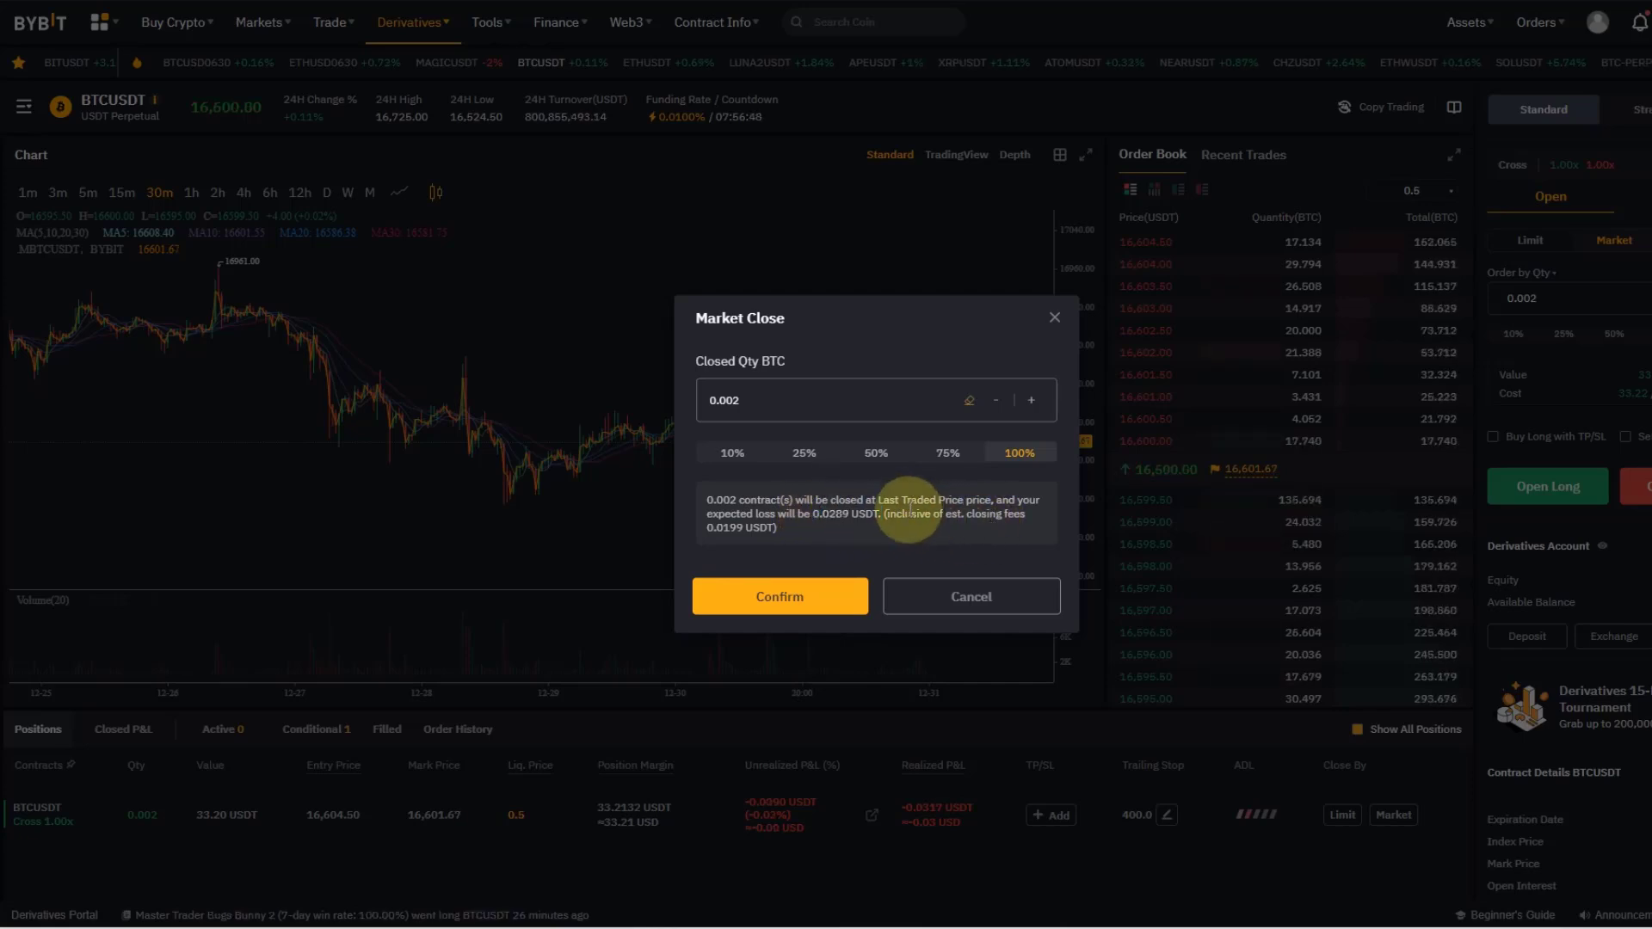
left_click(796, 604)
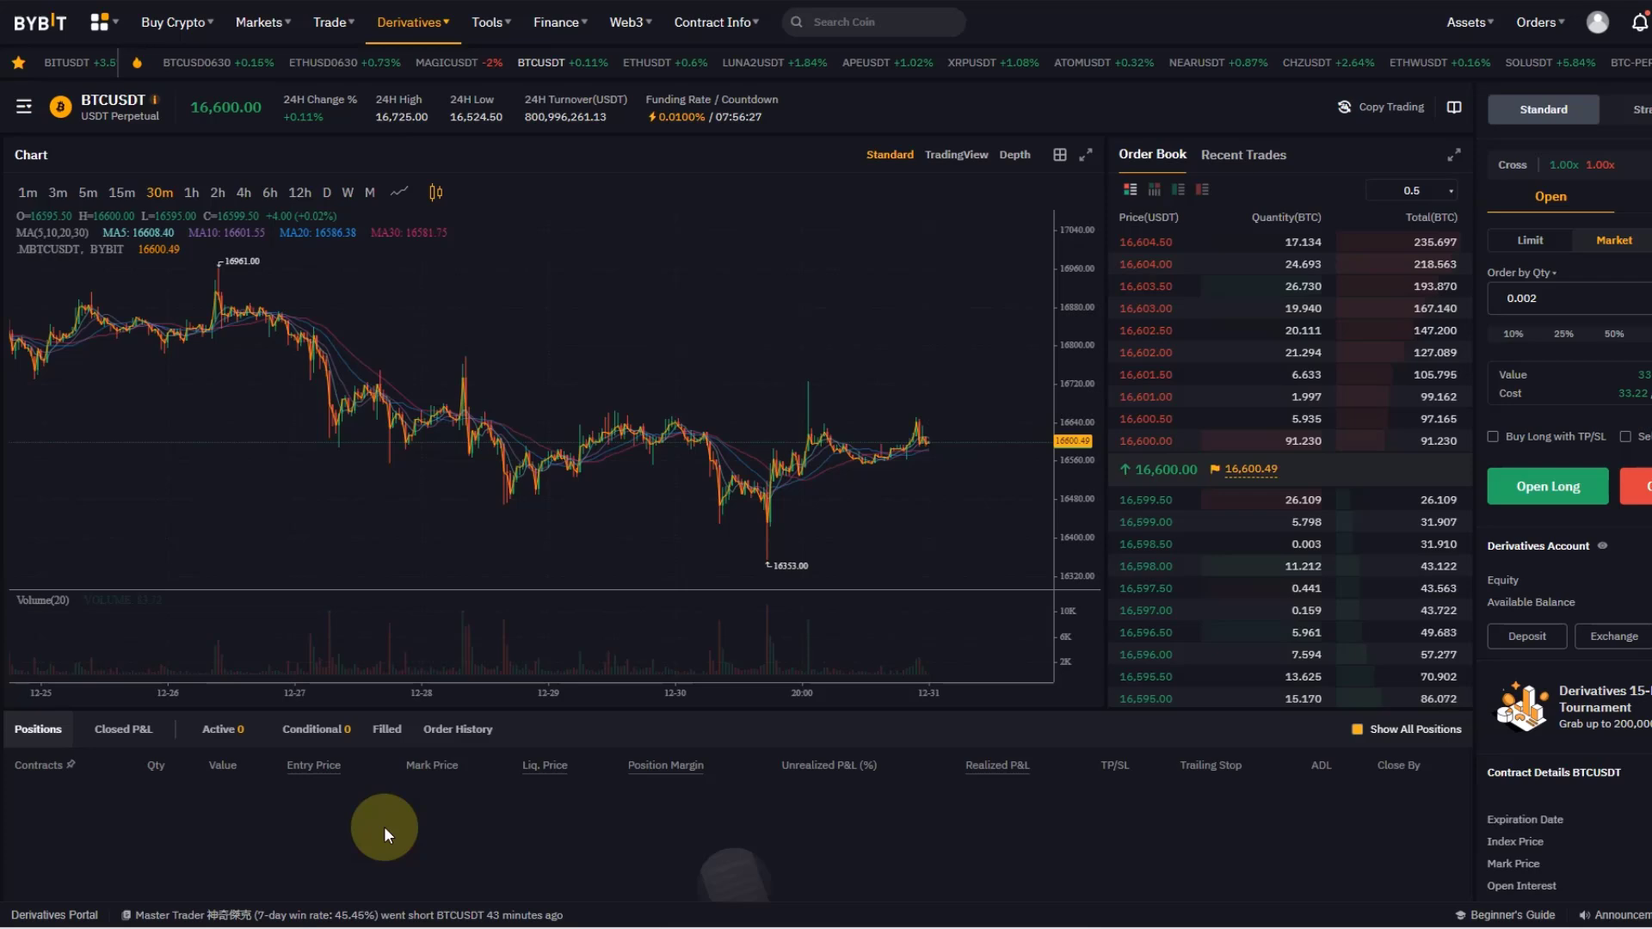
- Check the BTCUSDT Close Long entry in Closed P&L (exit 16,599.5, -0.0617 USDT), then view Positions
left_click(129, 730)
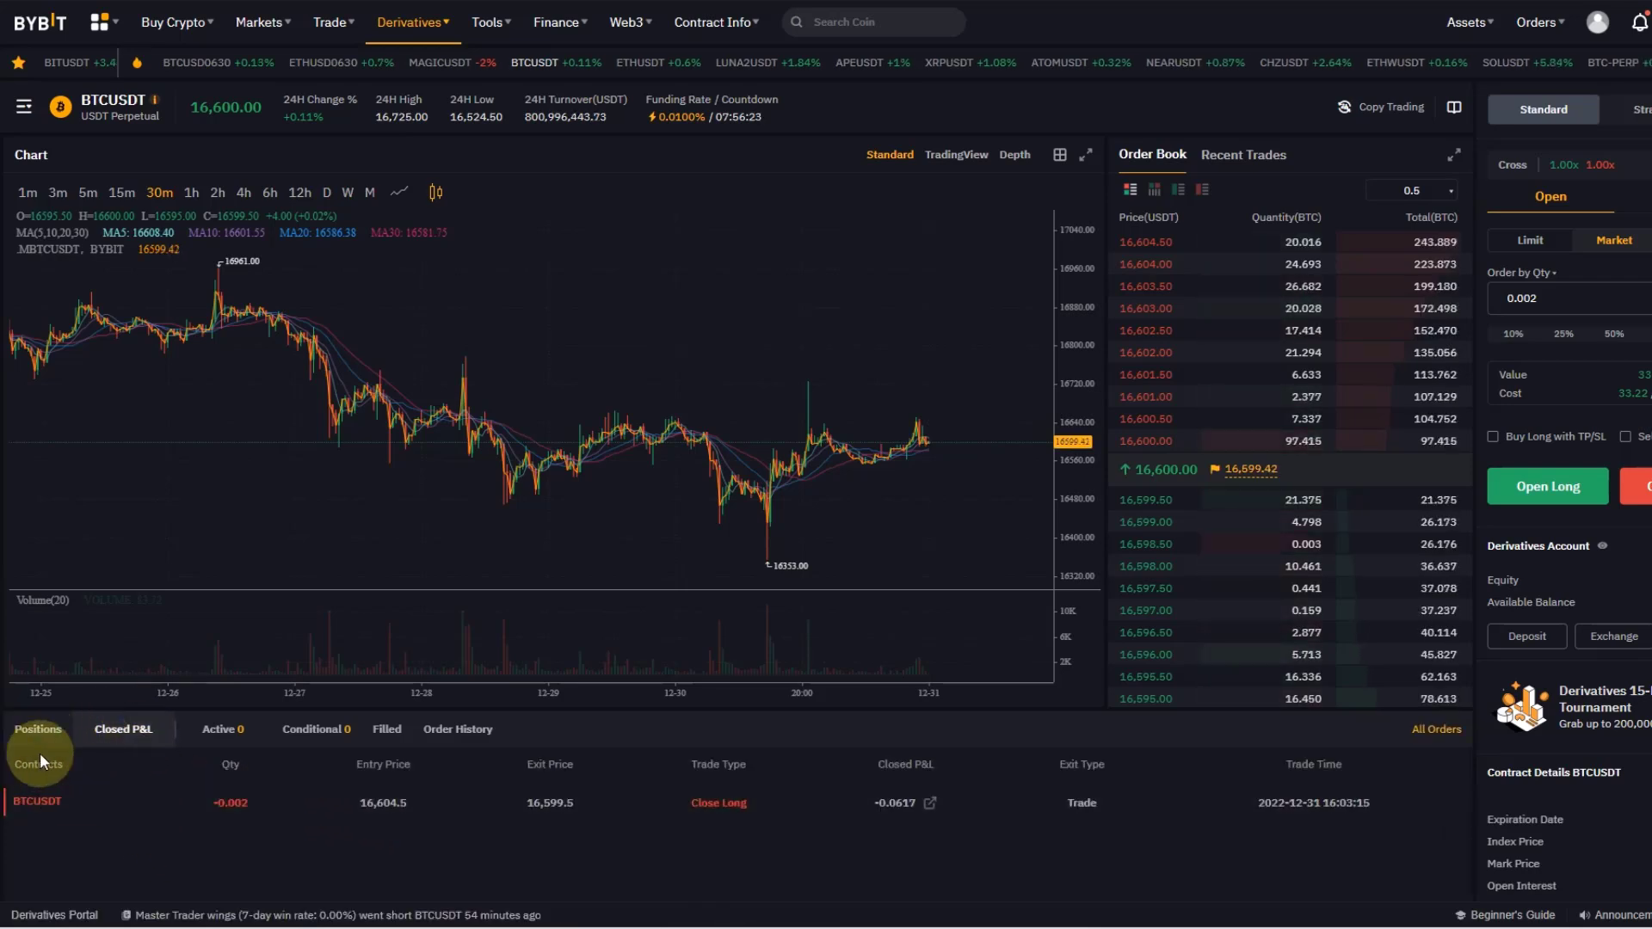
left_click(36, 731)
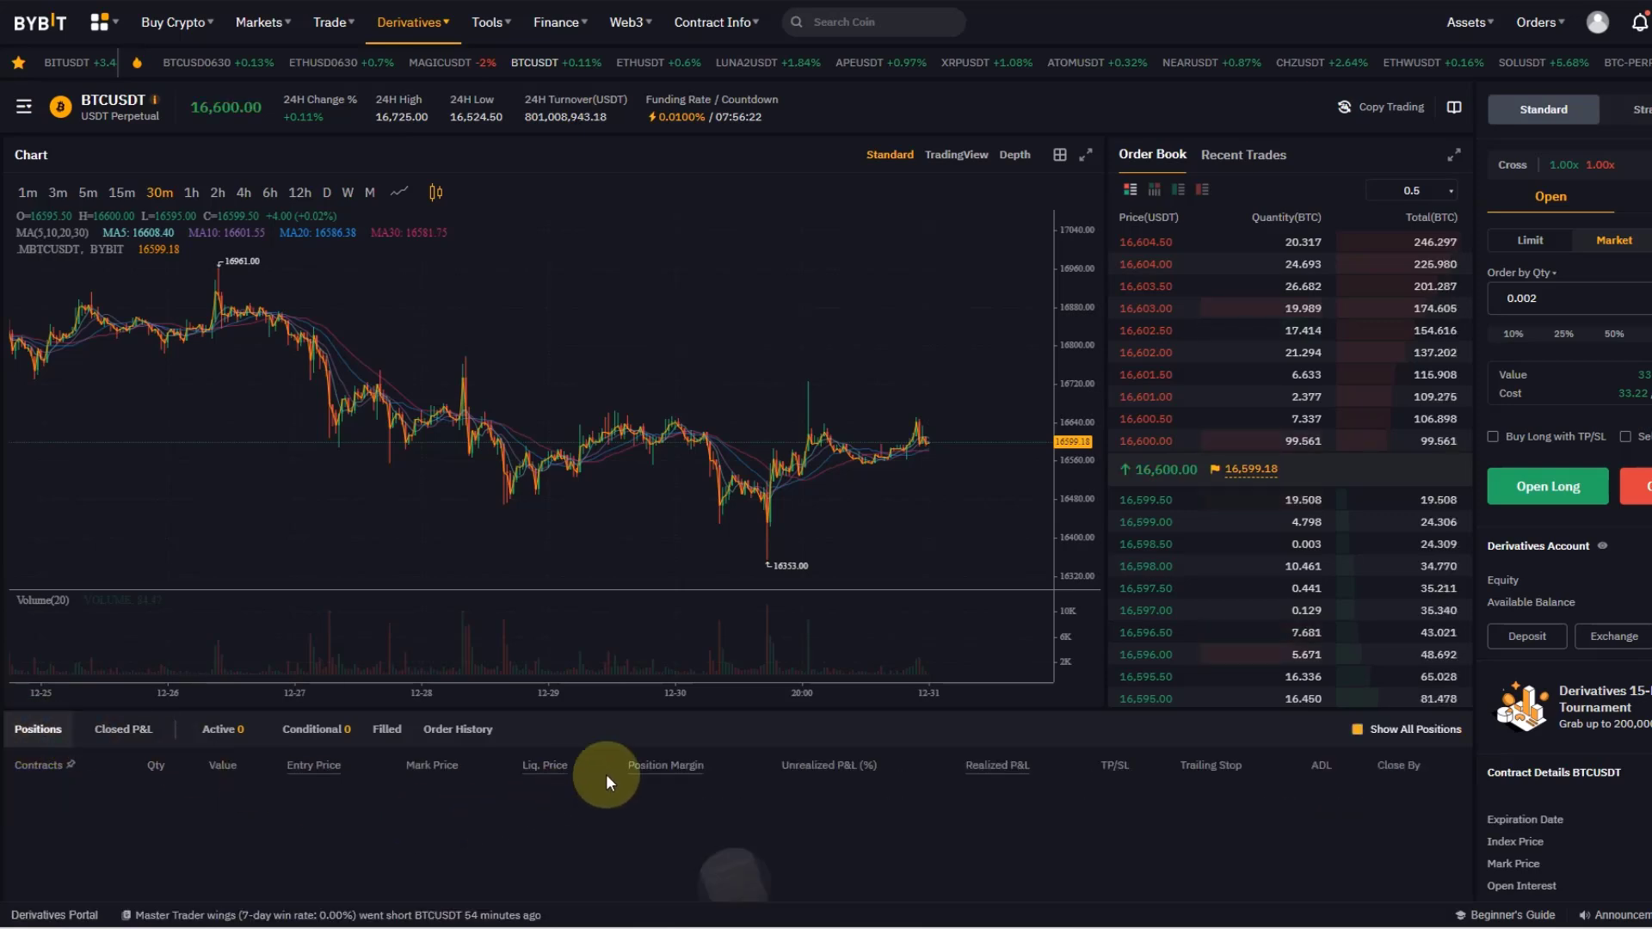